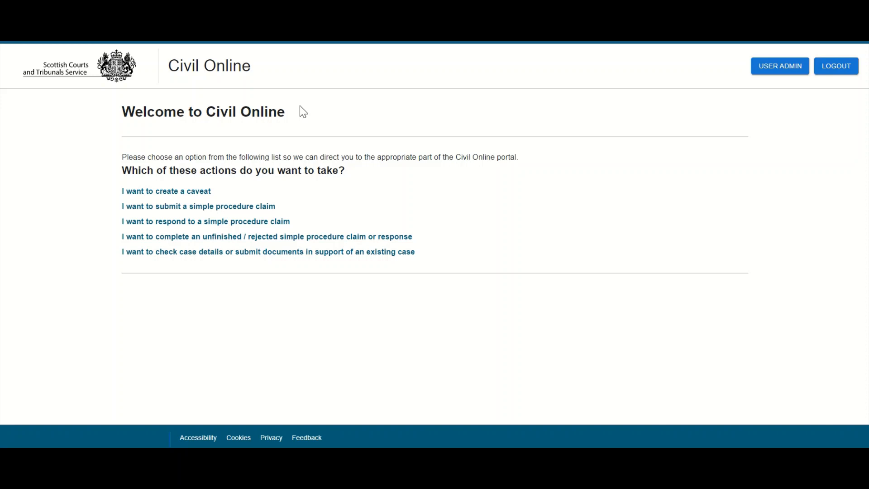
Step: Start a response to a simple procedure claim and enter the claimant's surname
{"action": "left_click", "coordinate": [233, 223]}
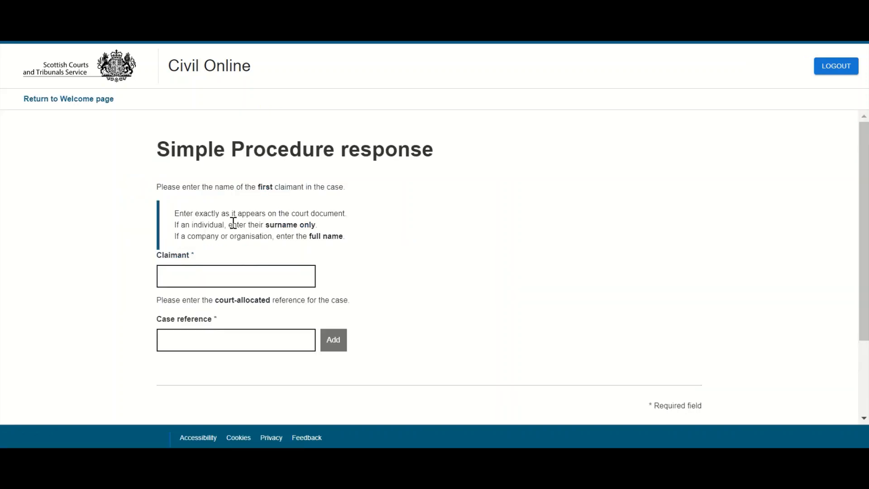
{"action": "left_click", "coordinate": [243, 275]}
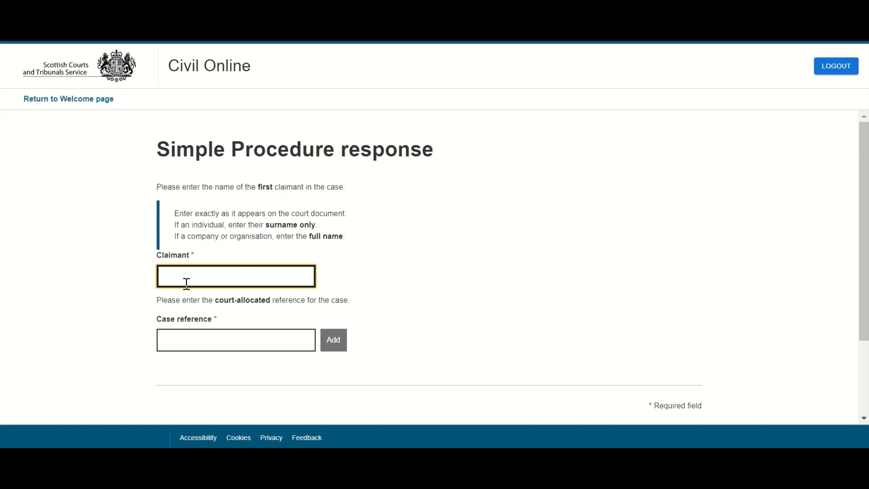
{"action": "type", "text": "Frost"}
{"action": "left_click", "coordinate": [351, 287]}
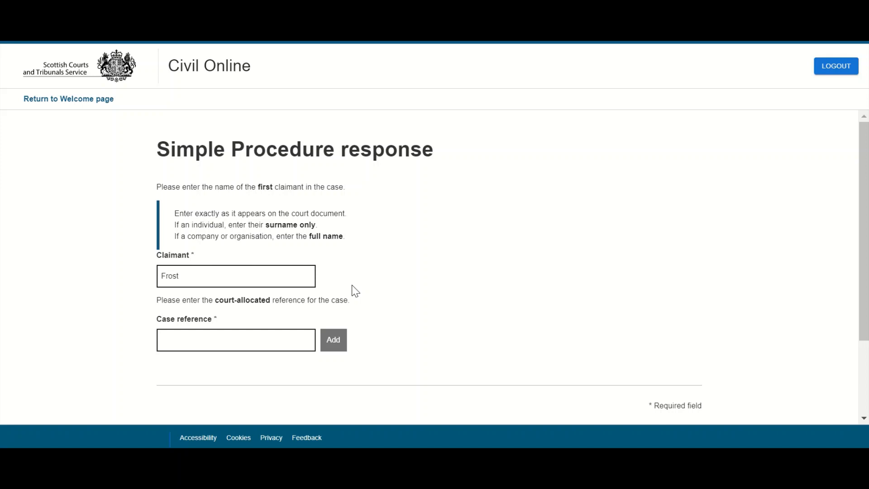
Step: Enter the court case reference and add the case
{"action": "left_click", "coordinate": [239, 339]}
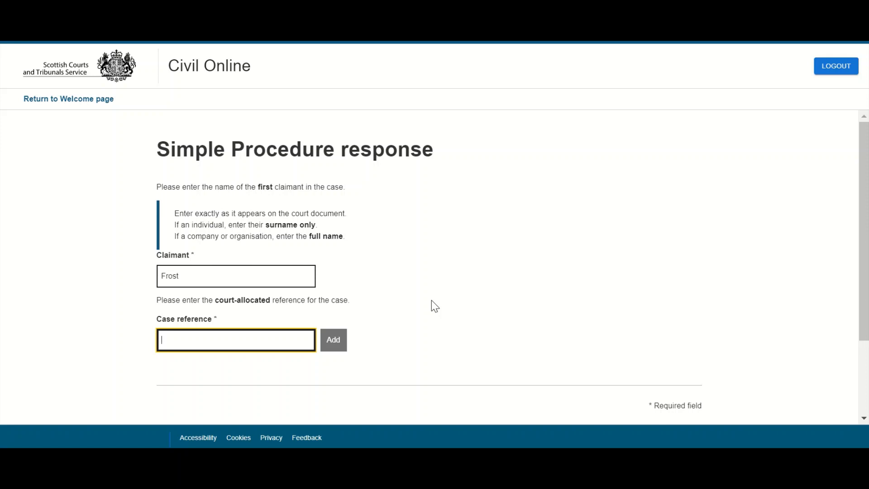
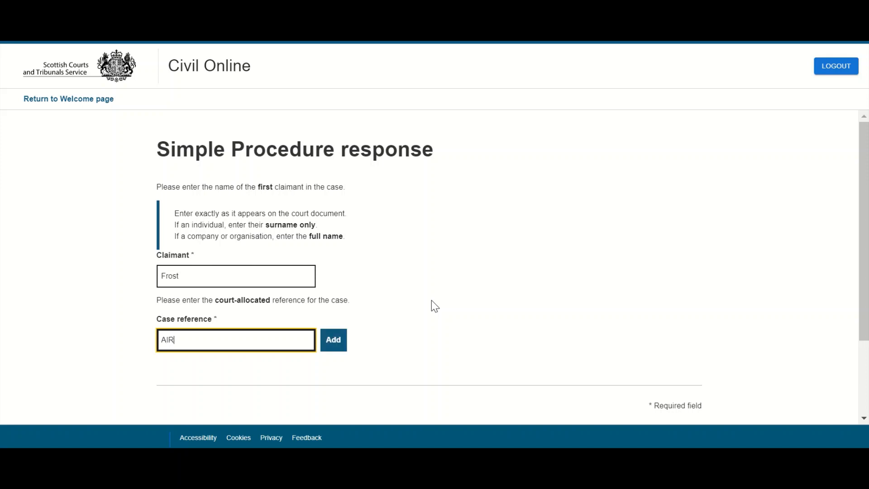
{"action": "left_click", "coordinate": [335, 347]}
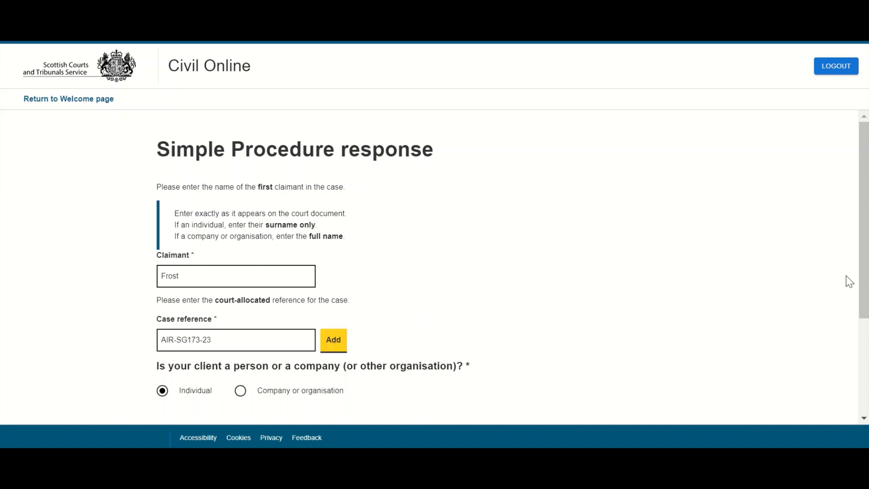
Step: Keep the client type as Individual, not company or organisation, and continue to the Response step
{"action": "scroll", "coordinate": [864, 224], "scroll_direction": "down", "scroll_amount": 3}
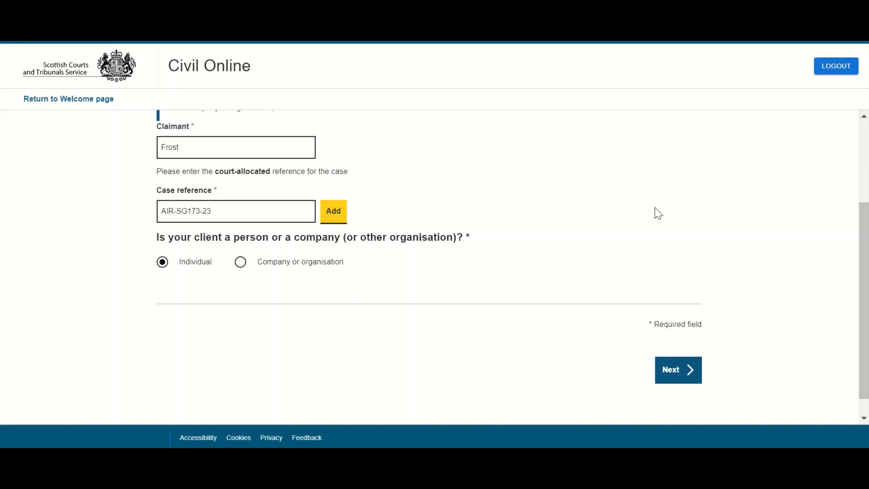
{"action": "left_click", "coordinate": [278, 262]}
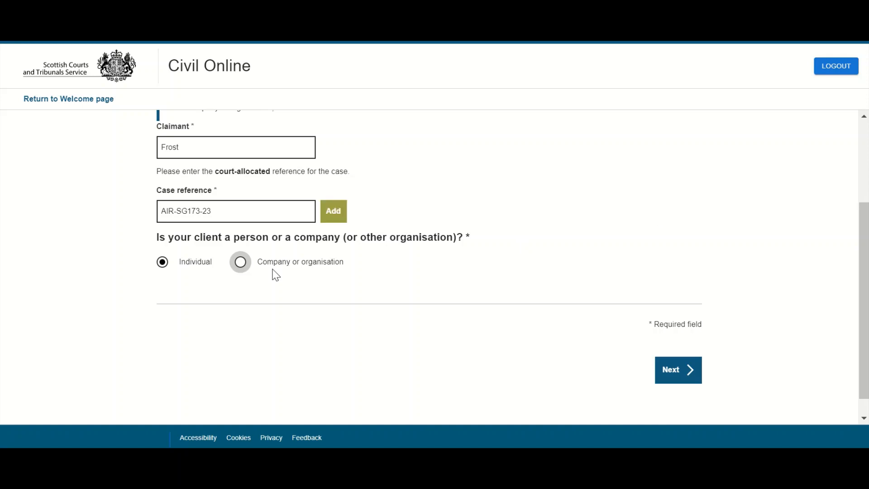
{"action": "left_click", "coordinate": [184, 269]}
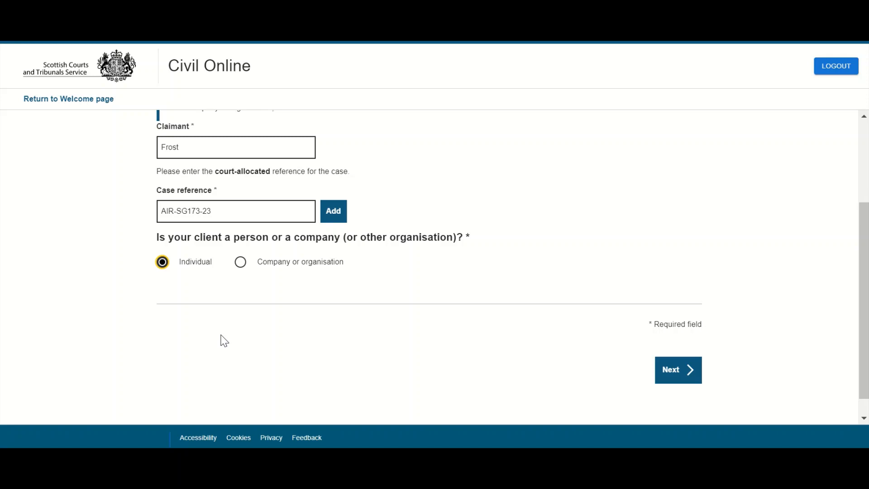
{"action": "left_click", "coordinate": [676, 382]}
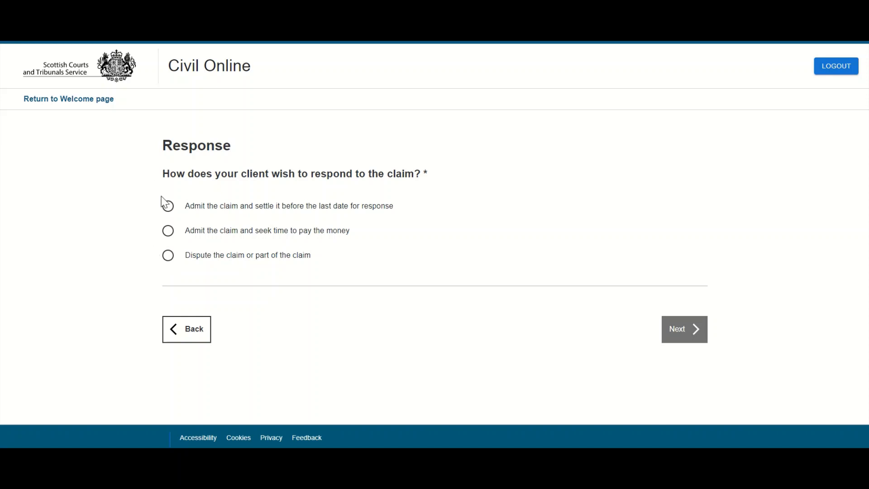
Step: Choose 'Admit the claim and settle it before the last date for response' and continue
{"action": "left_click", "coordinate": [167, 207]}
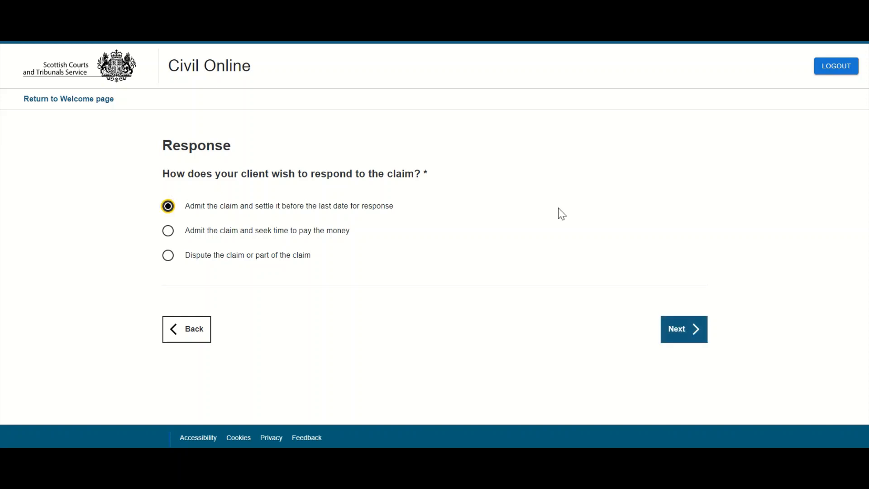
{"action": "left_click", "coordinate": [679, 335]}
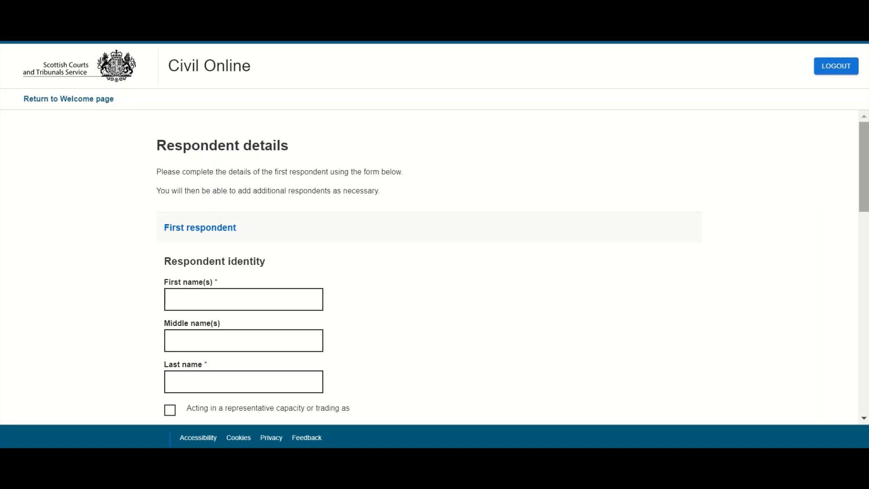
Step: Make manual intimations by post the first respondent's preferred contact method
{"action": "left_click_drag", "start_coordinate": [861, 158], "coordinate": [866, 329]}
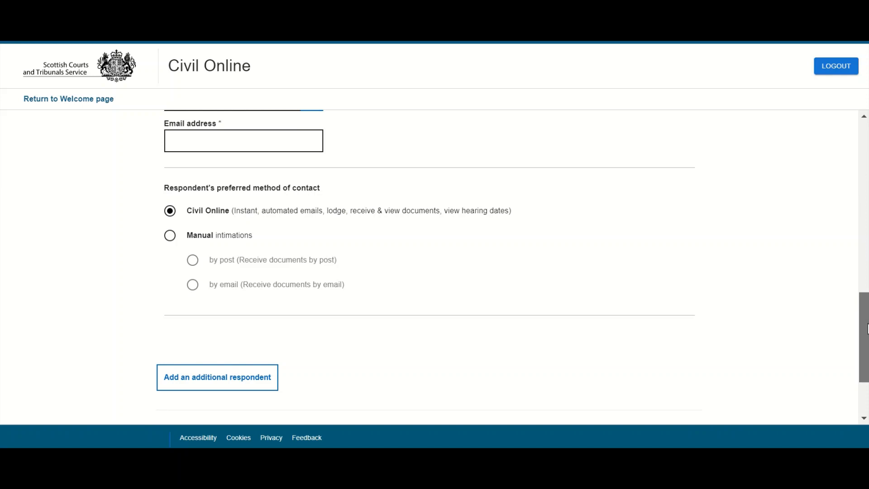
{"action": "left_click_drag", "start_coordinate": [866, 330], "coordinate": [866, 330]}
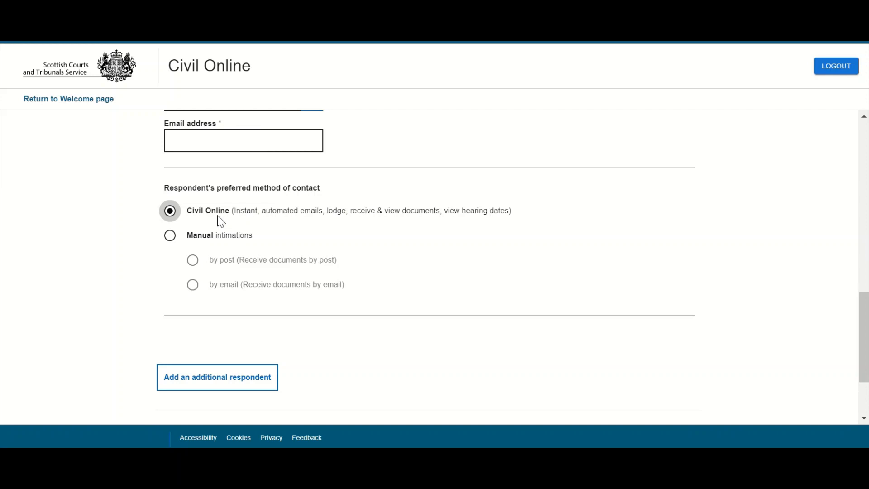
{"action": "left_click", "coordinate": [172, 237]}
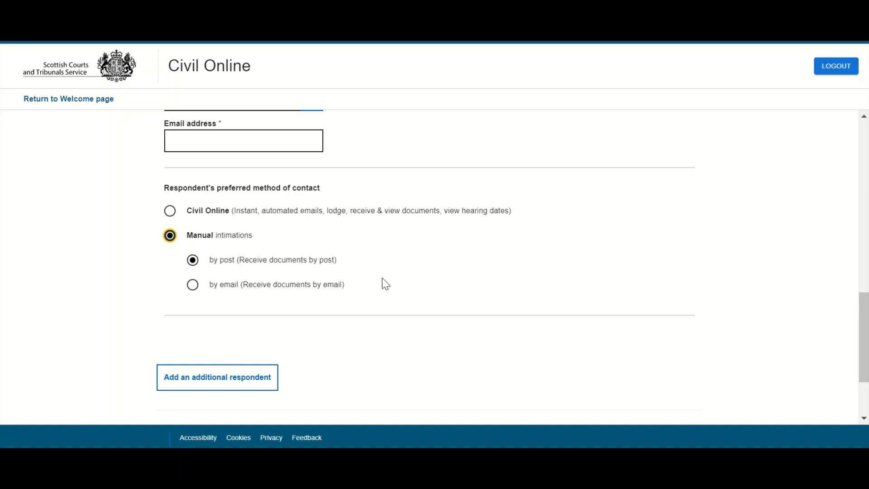
{"action": "scroll", "coordinate": [383, 355], "scroll_direction": "down", "scroll_amount": 1}
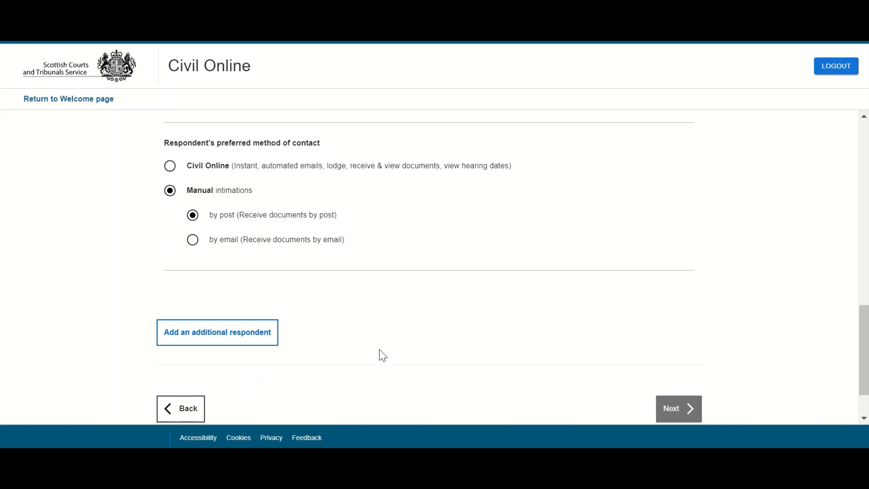
Step: Add an Additional respondent 1 section, then continue to Respondent representation
{"action": "left_click", "coordinate": [263, 341]}
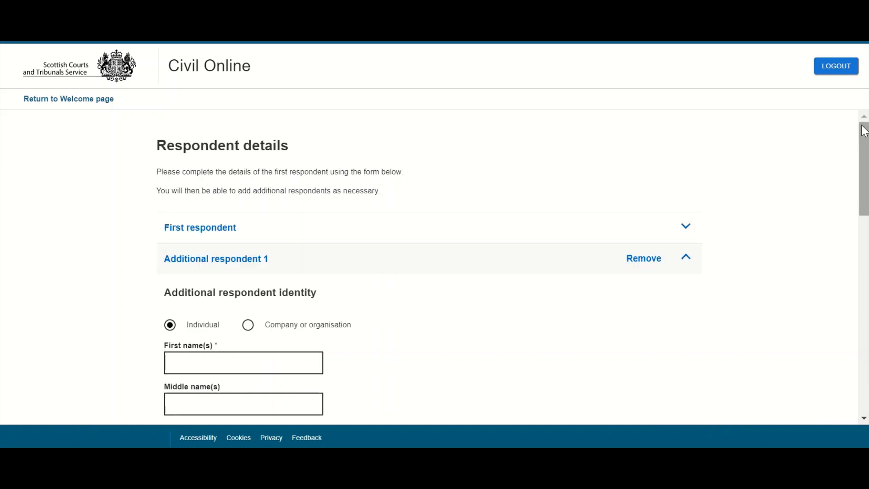
{"action": "left_click_drag", "start_coordinate": [862, 138], "coordinate": [847, 283]}
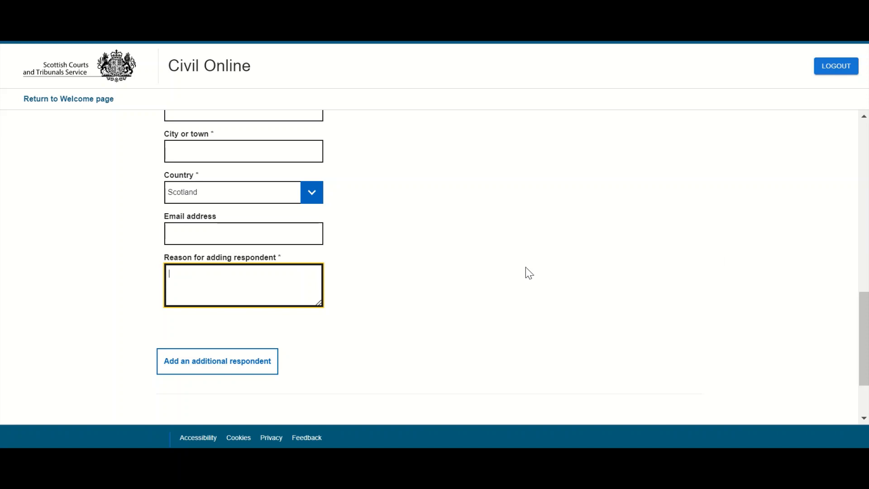
{"action": "left_click_drag", "start_coordinate": [862, 310], "coordinate": [862, 330]}
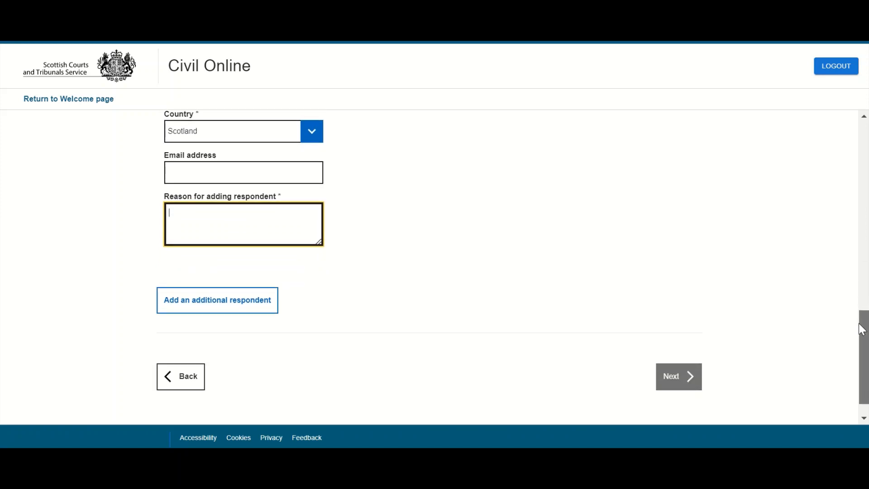
{"action": "left_click", "coordinate": [673, 386]}
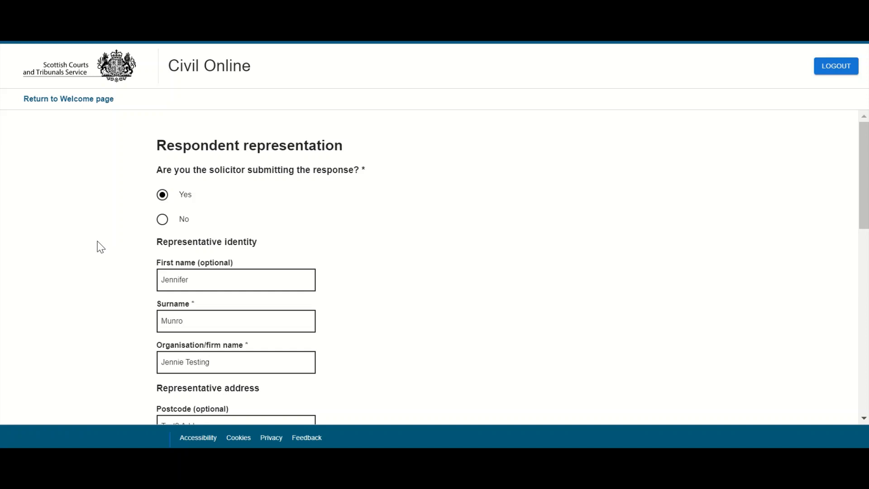
Step: Answer No to 'Are you the solicitor submitting the response?' and continue to document upload
{"action": "left_click", "coordinate": [163, 220]}
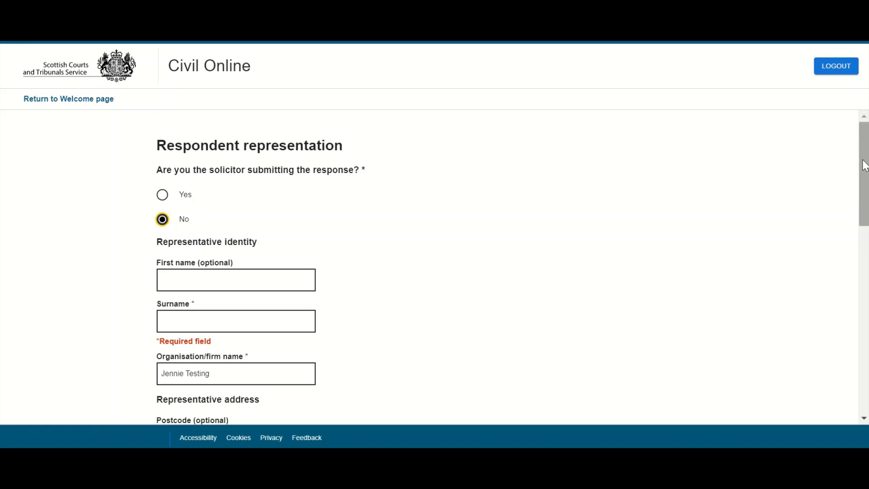
{"action": "left_click_drag", "start_coordinate": [865, 166], "coordinate": [847, 332]}
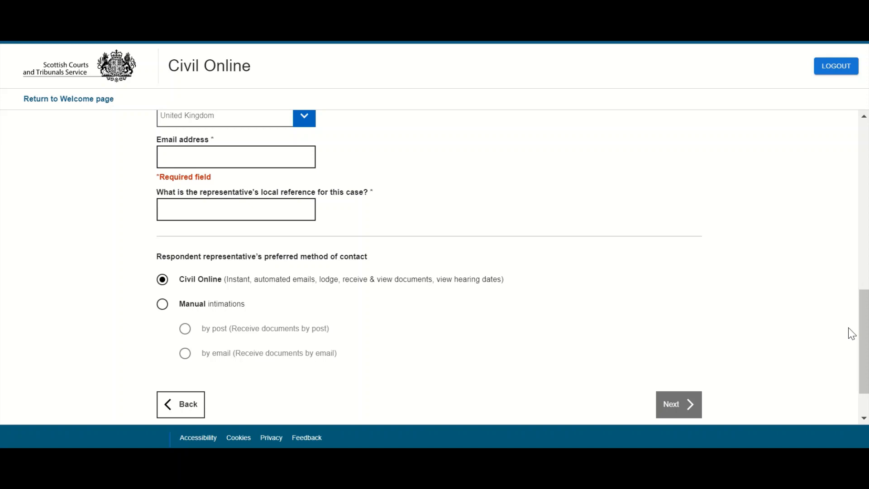
{"action": "scroll", "coordinate": [857, 329], "scroll_direction": "down", "scroll_amount": 1}
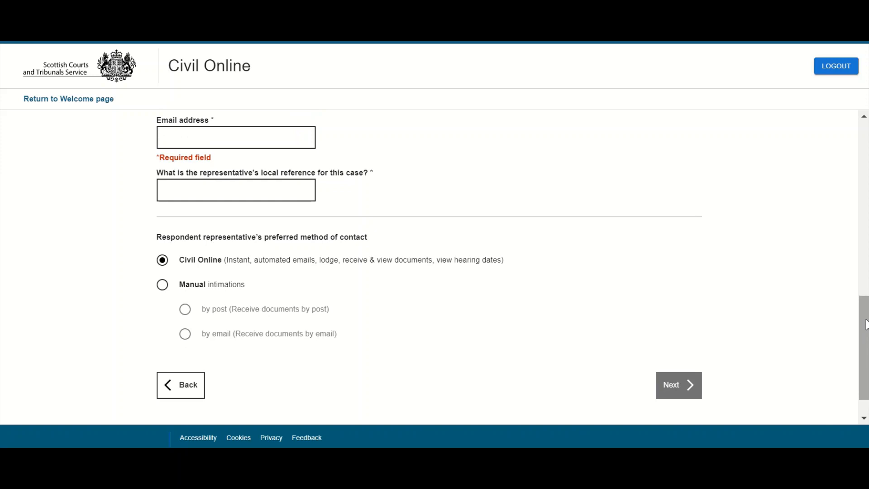
{"action": "left_click", "coordinate": [683, 379]}
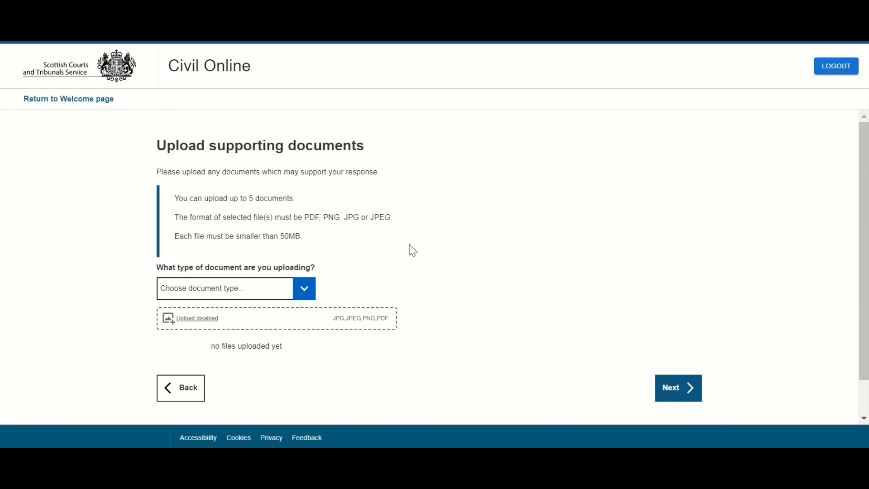
Step: Set the supporting document type to Evidence
{"action": "left_click", "coordinate": [306, 291]}
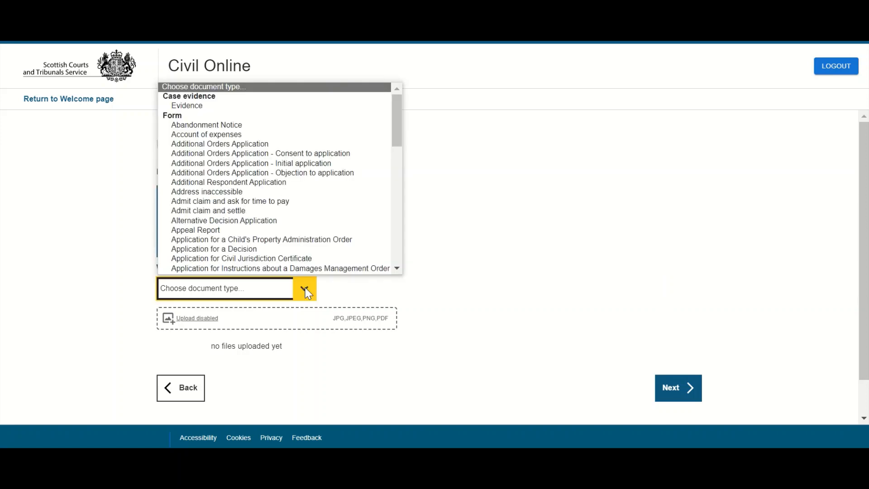
{"action": "left_click", "coordinate": [256, 107]}
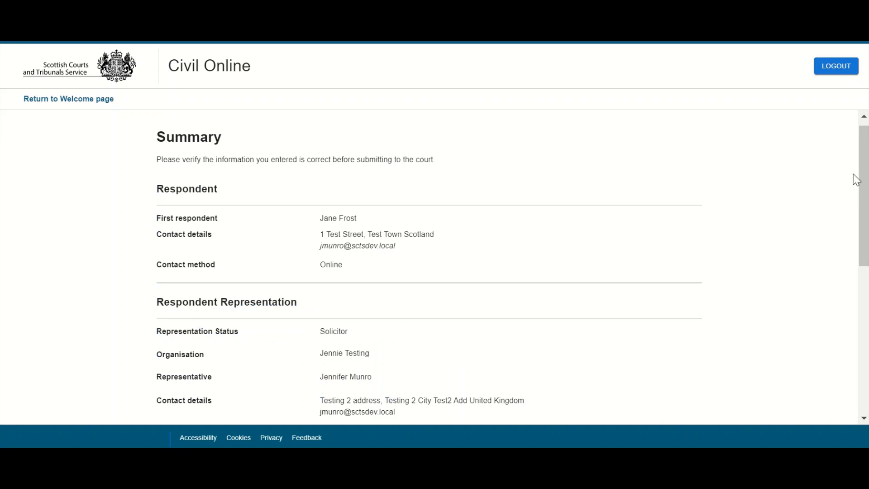
Step: Scroll the Summary page and return to the Response question page
{"action": "left_click", "coordinate": [865, 159]}
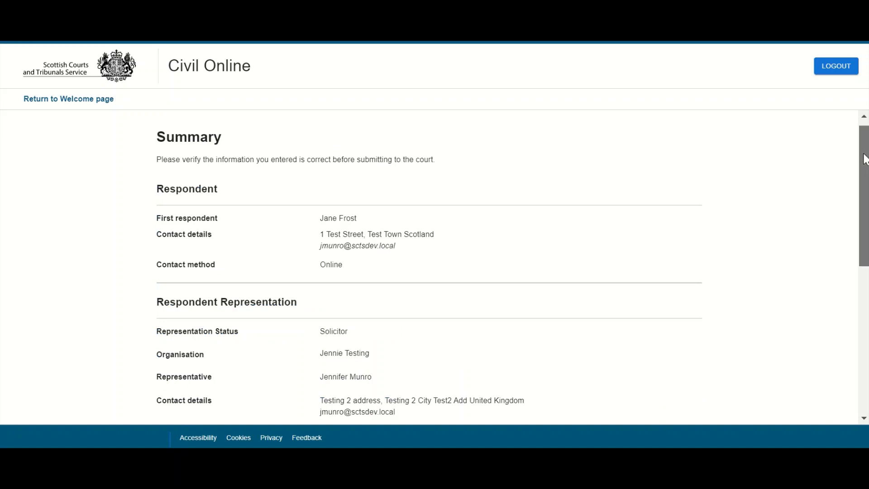
{"action": "left_click_drag", "start_coordinate": [864, 160], "coordinate": [858, 302]}
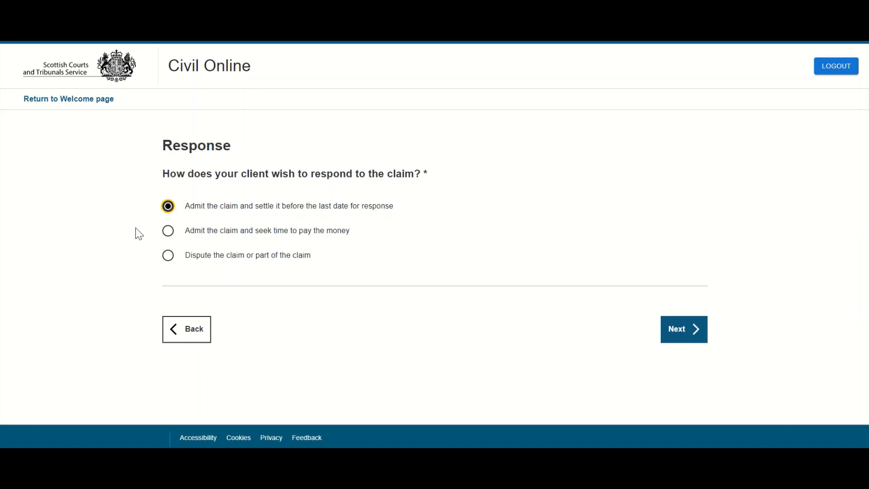
Step: Switch to admitting the claim with time to pay, attach form_5a_july_2018 (2).pdf, and continue
{"action": "left_click", "coordinate": [168, 232]}
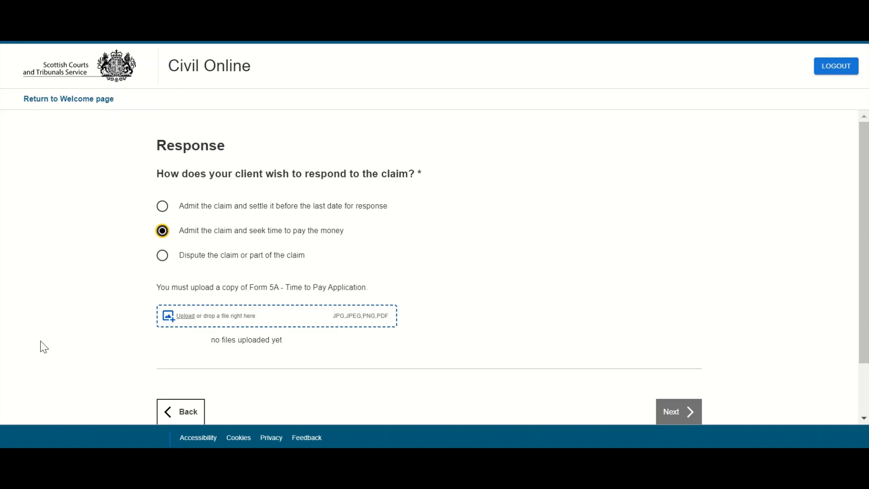
{"action": "left_click", "coordinate": [186, 318]}
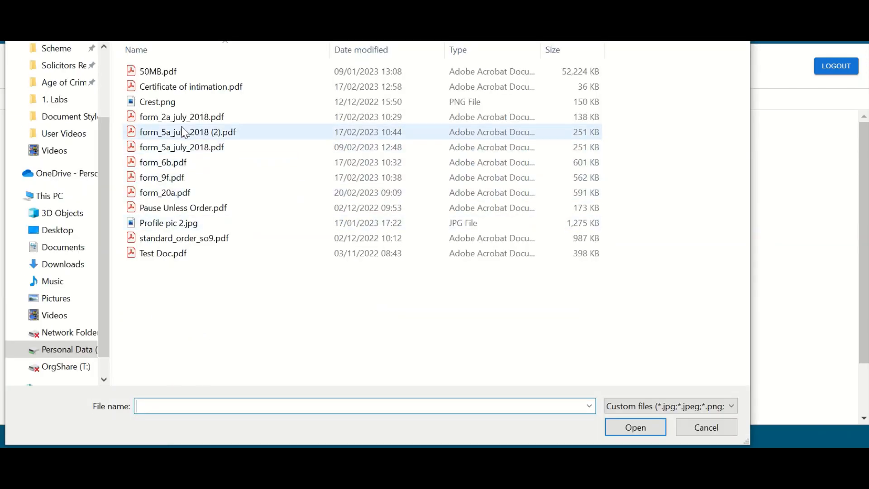
{"action": "left_click", "coordinate": [185, 132]}
{"action": "left_click", "coordinate": [633, 426]}
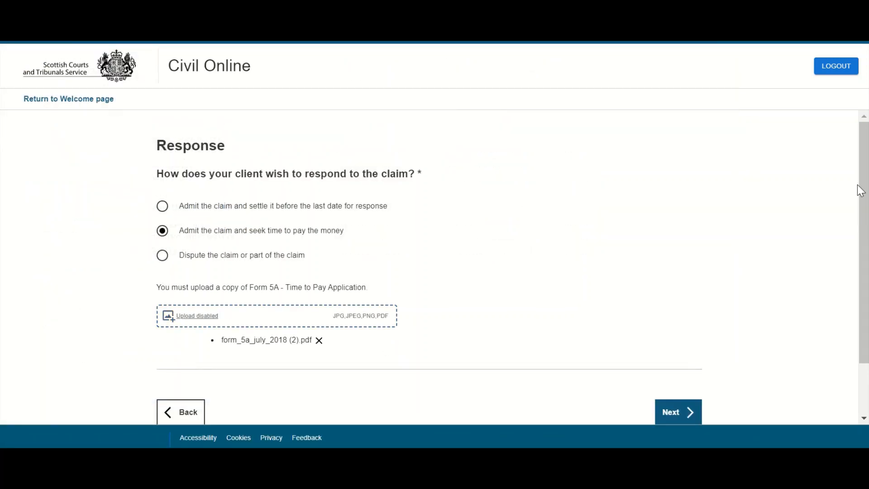
{"action": "left_click_drag", "start_coordinate": [865, 191], "coordinate": [863, 260]}
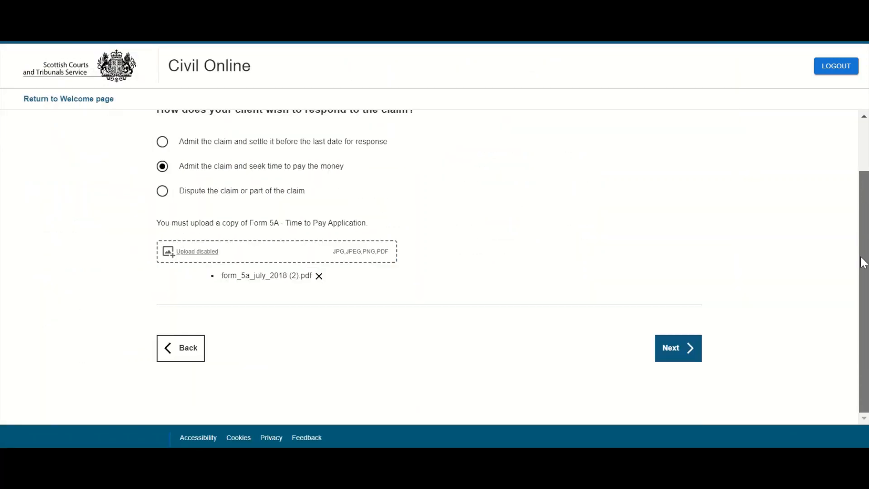
{"action": "left_click", "coordinate": [672, 354]}
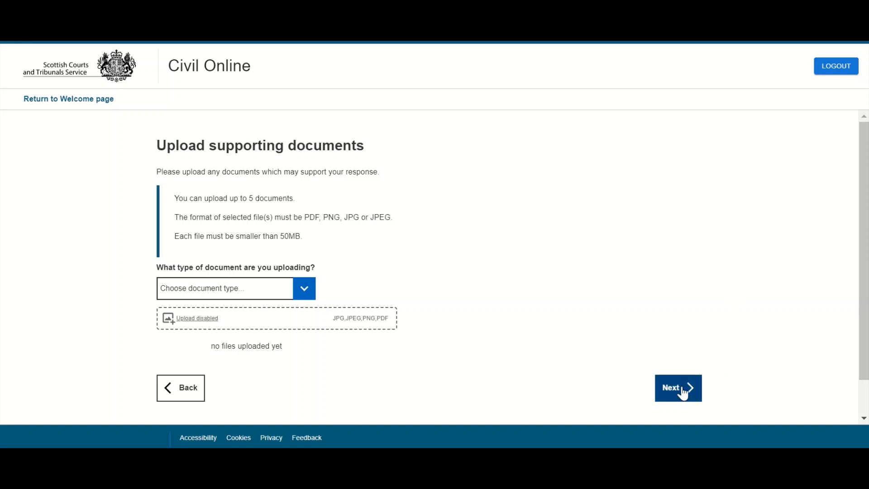
Step: Skip extra documents and submit the time-to-pay response from the Summary page
{"action": "left_click", "coordinate": [683, 390]}
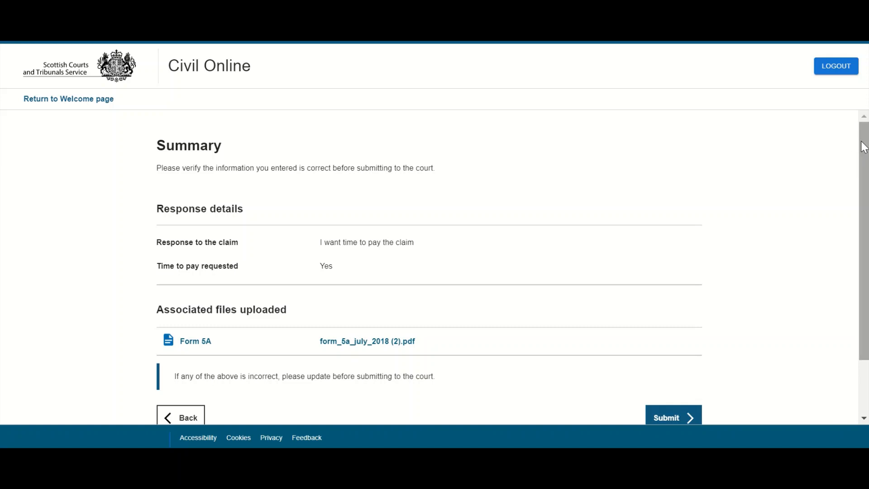
{"action": "left_click_drag", "start_coordinate": [864, 147], "coordinate": [865, 194]}
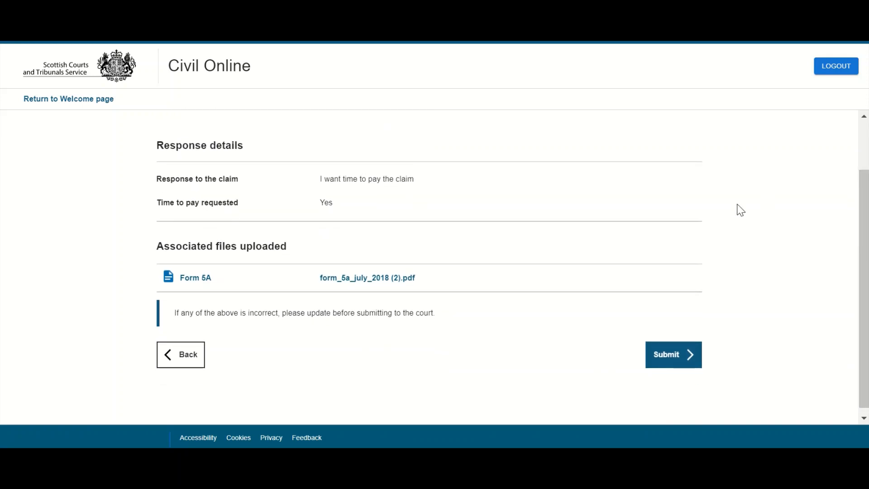
{"action": "left_click", "coordinate": [685, 358]}
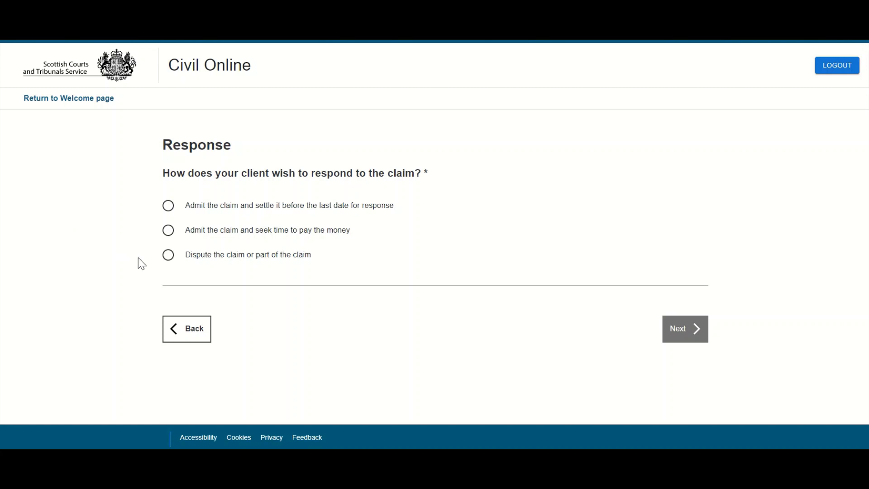
Step: Dispute the claim with background 'Background to claim entered here' and settlement steps 'Steps taken entered here'
{"action": "left_click", "coordinate": [168, 256]}
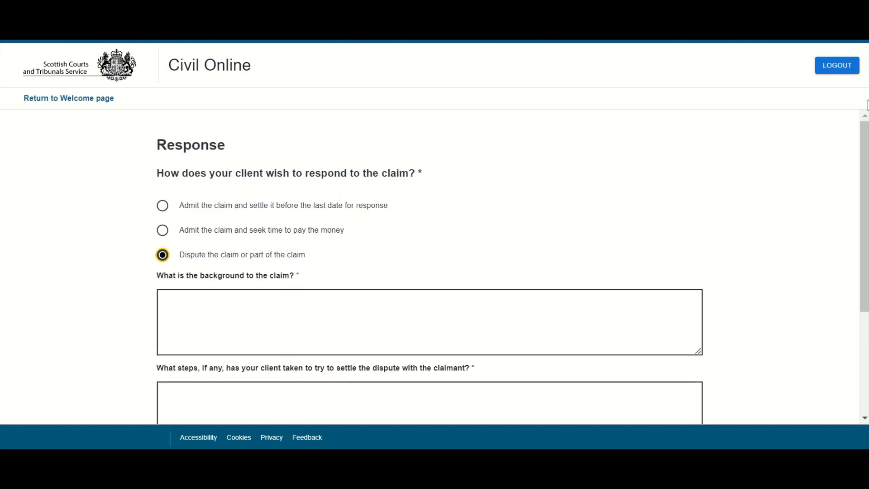
{"action": "left_click_drag", "start_coordinate": [864, 138], "coordinate": [857, 218]}
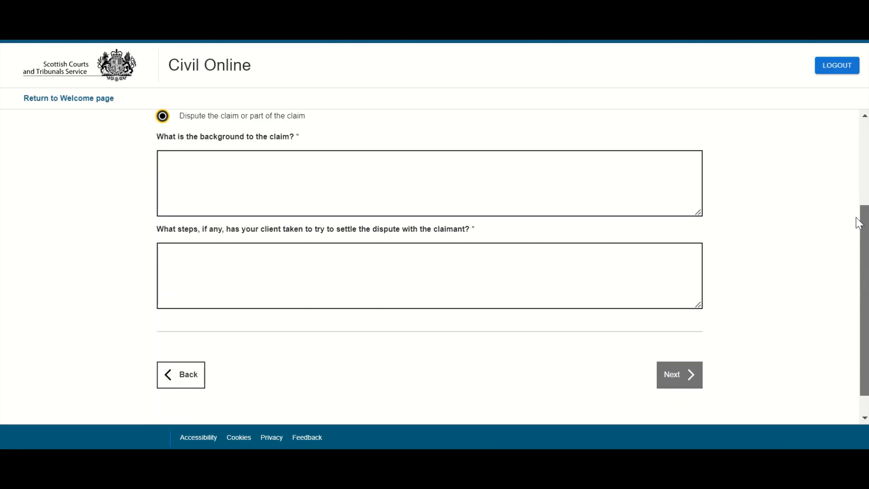
{"action": "left_click", "coordinate": [294, 195]}
{"action": "type", "text": "Ba"}
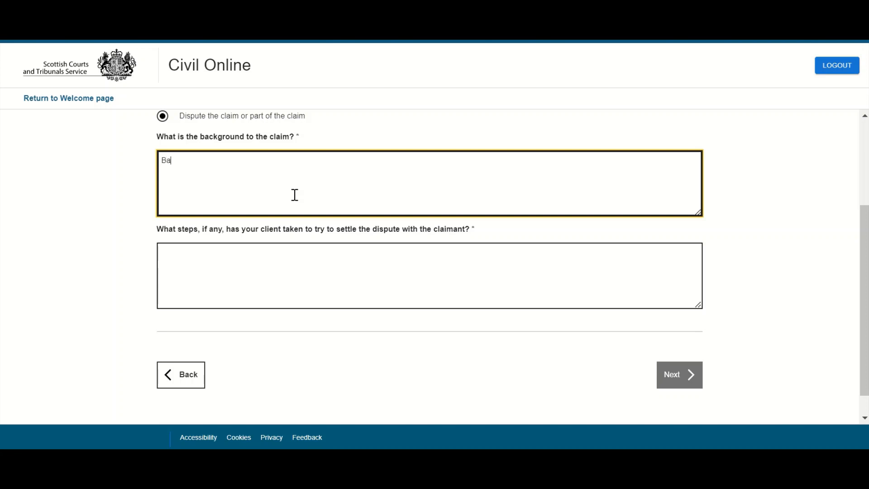
{"action": "type", "text": "ckground to claim entered her"}
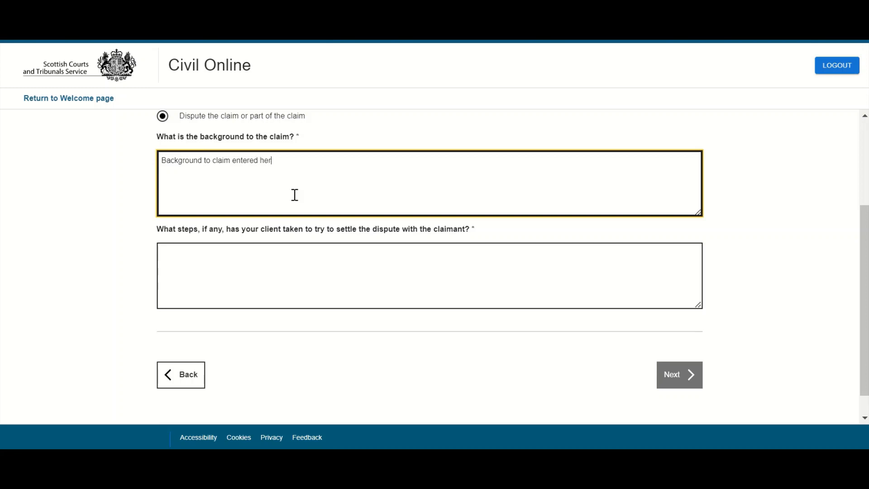
{"action": "type", "text": "e"}
{"action": "key", "text": "Tab"}
{"action": "type", "text": "Steps"}
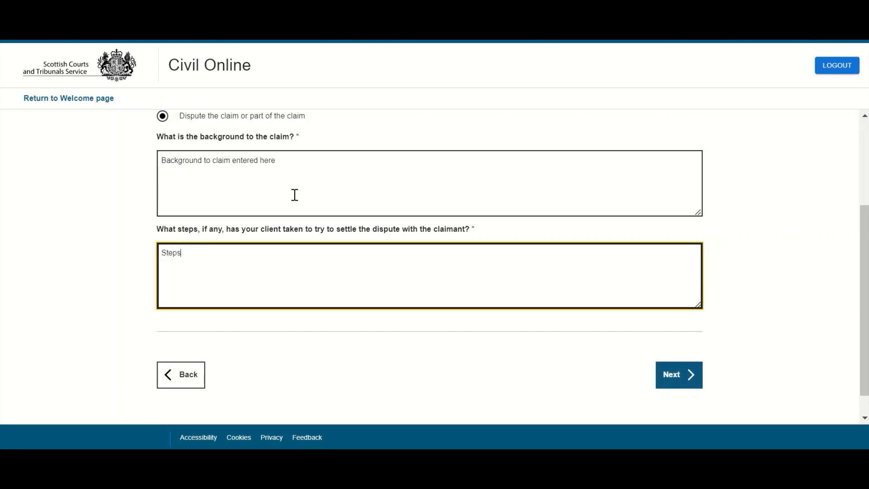
{"action": "type", "text": " taken entered here"}
{"action": "left_click", "coordinate": [678, 384]}
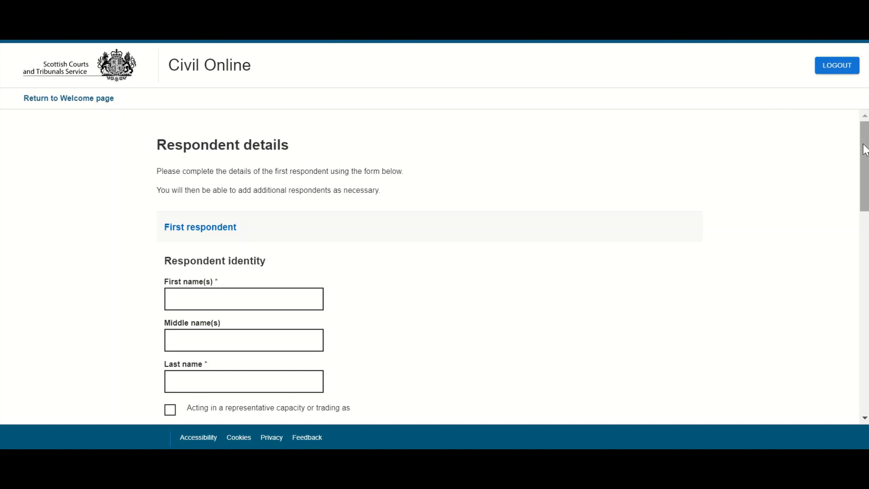
Step: Accept the prefilled respondent and representation details and skip supporting documents to reach the Summary
{"action": "left_click_drag", "start_coordinate": [864, 144], "coordinate": [863, 144]}
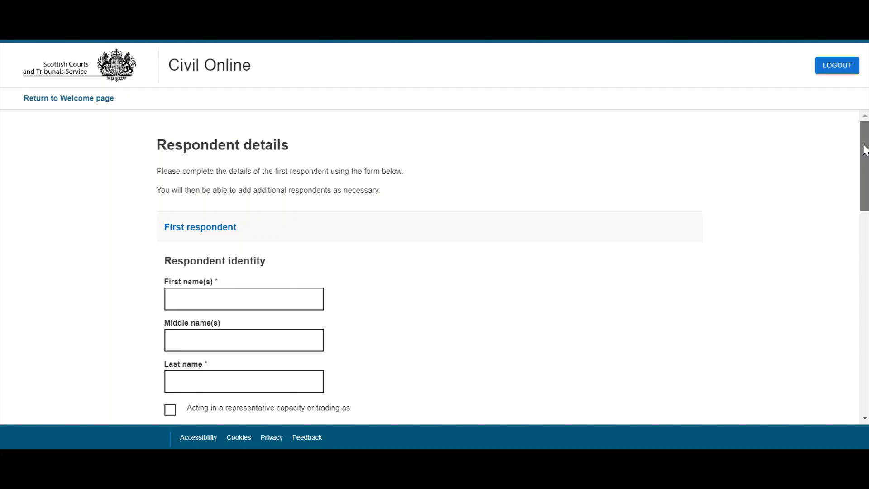
{"action": "left_click_drag", "start_coordinate": [863, 145], "coordinate": [843, 375]}
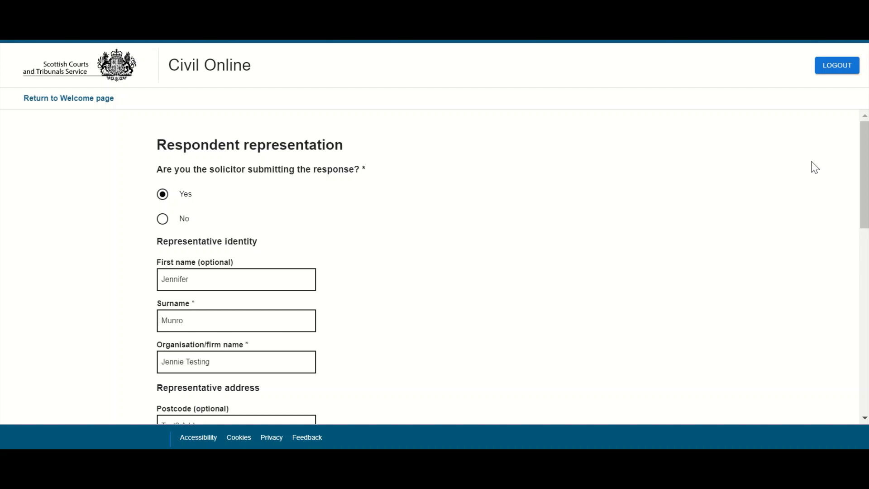
{"action": "left_click_drag", "start_coordinate": [864, 139], "coordinate": [858, 361]}
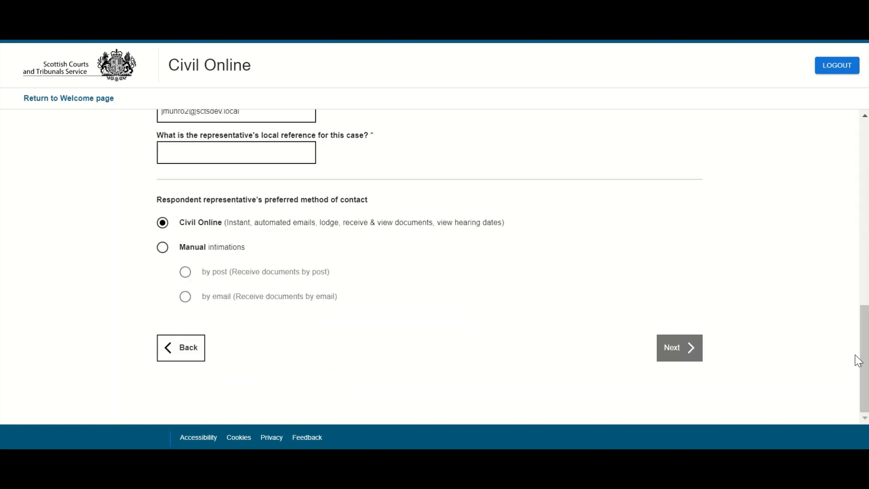
{"action": "left_click", "coordinate": [697, 353]}
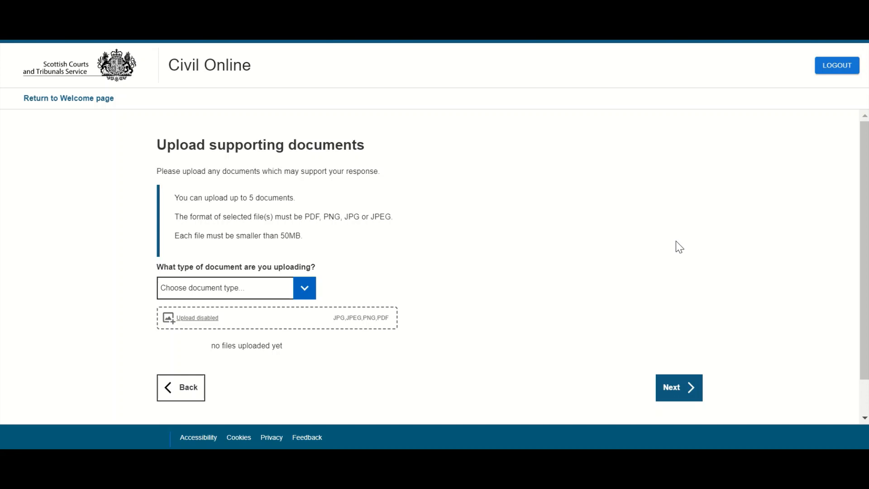
{"action": "left_click", "coordinate": [682, 394]}
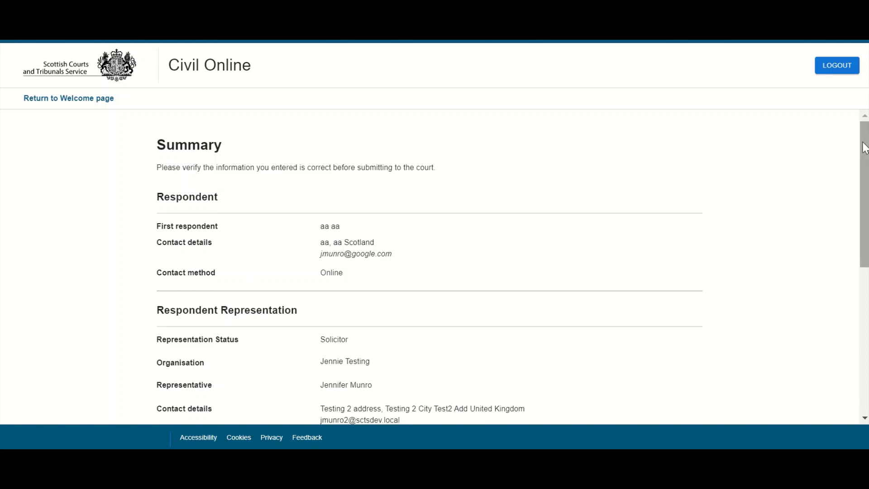
{"action": "left_click_drag", "start_coordinate": [864, 148], "coordinate": [859, 294]}
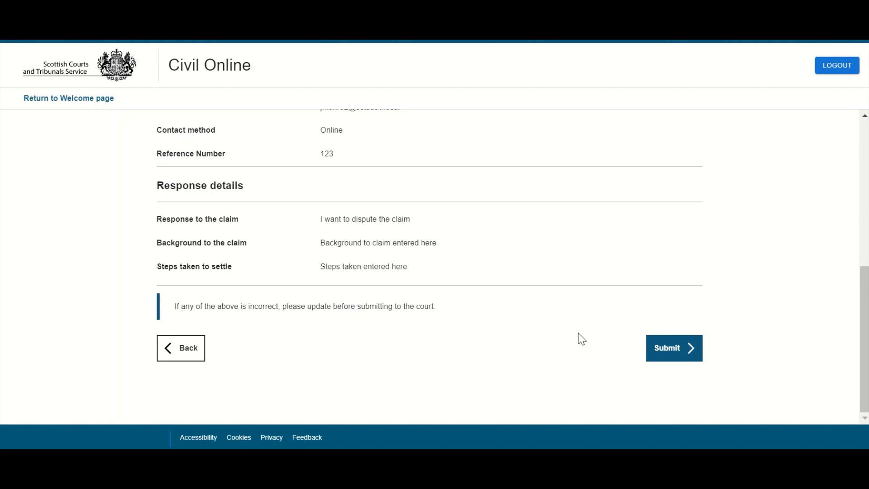
Step: Submit the disputed response from the Summary page to get the Submission receipt
{"action": "left_click", "coordinate": [669, 353]}
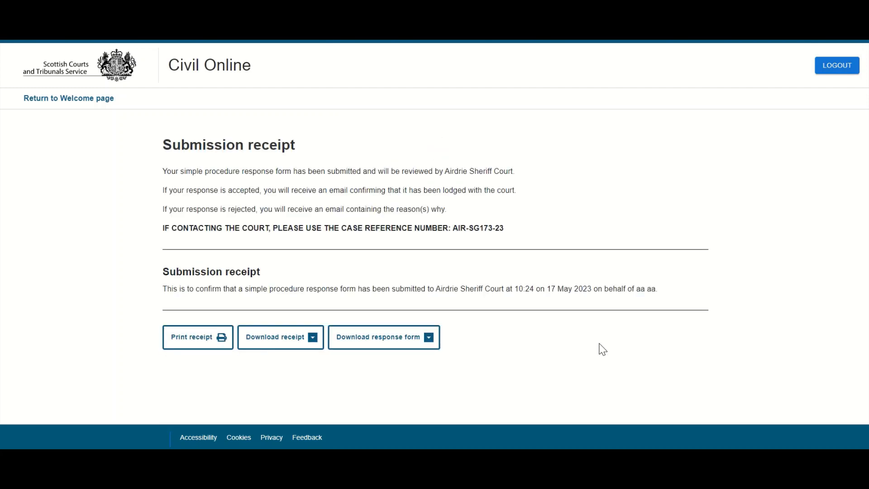